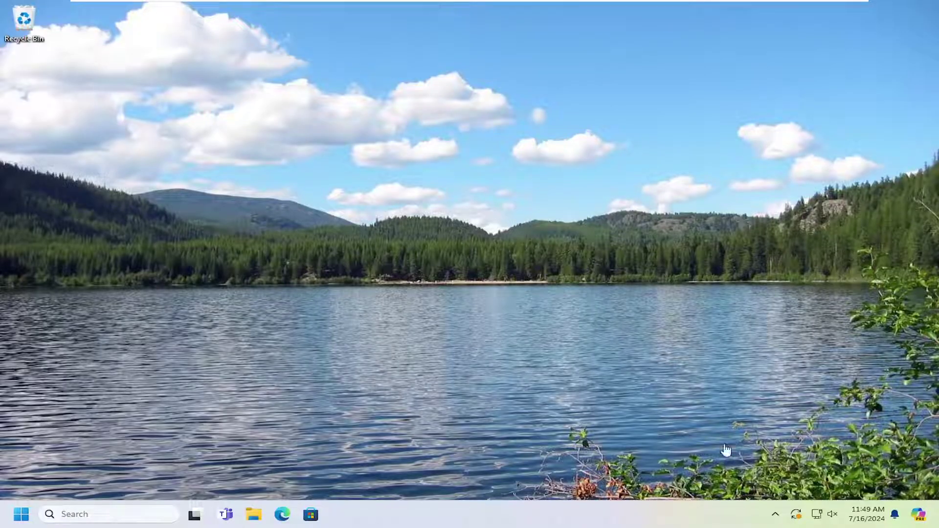
# Launch the Services app from Start and select the Credential Manager service.
pyautogui.click(22, 514)
pyautogui.write('services')
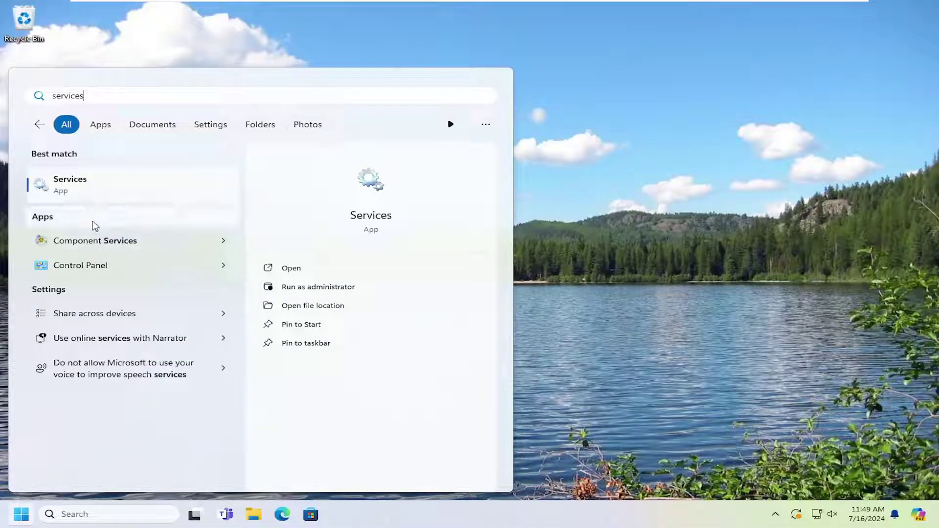
pyautogui.click(92, 188)
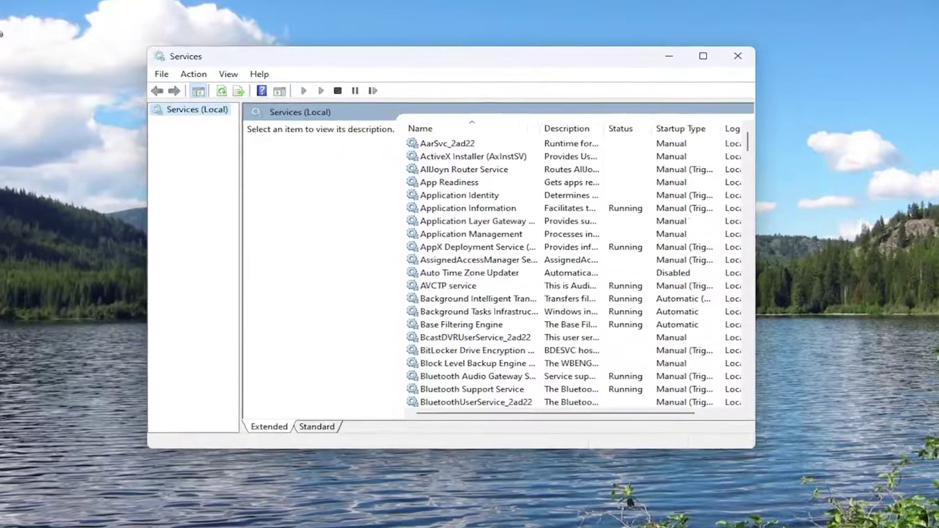
pyautogui.scroll(-5, 520, 357)
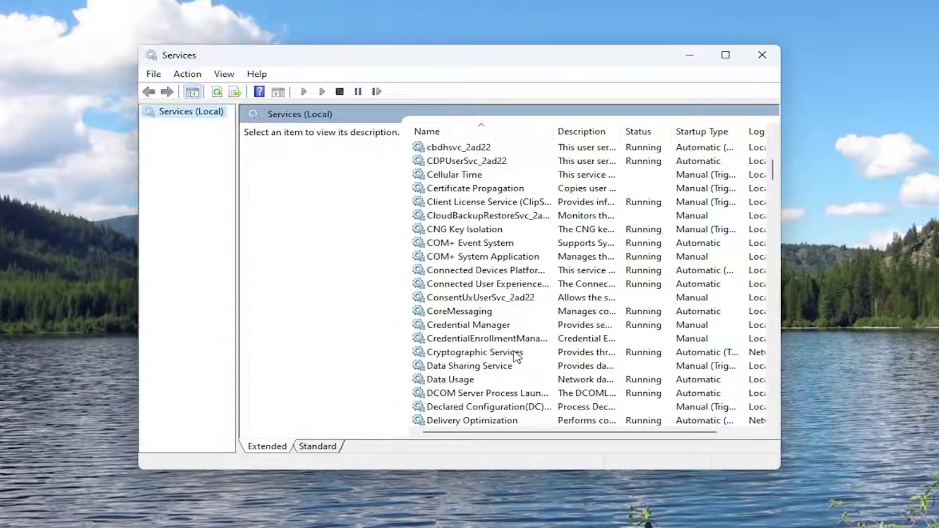
pyautogui.click(476, 325)
# Change Credential Manager's startup type from Manual to Automatic and apply it.
pyautogui.doubleClick(479, 327)
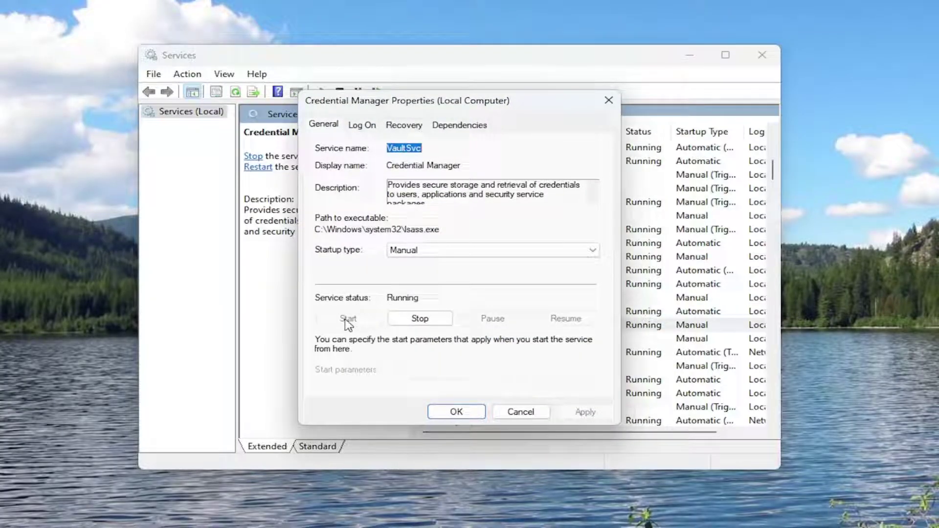
pyautogui.click(492, 250)
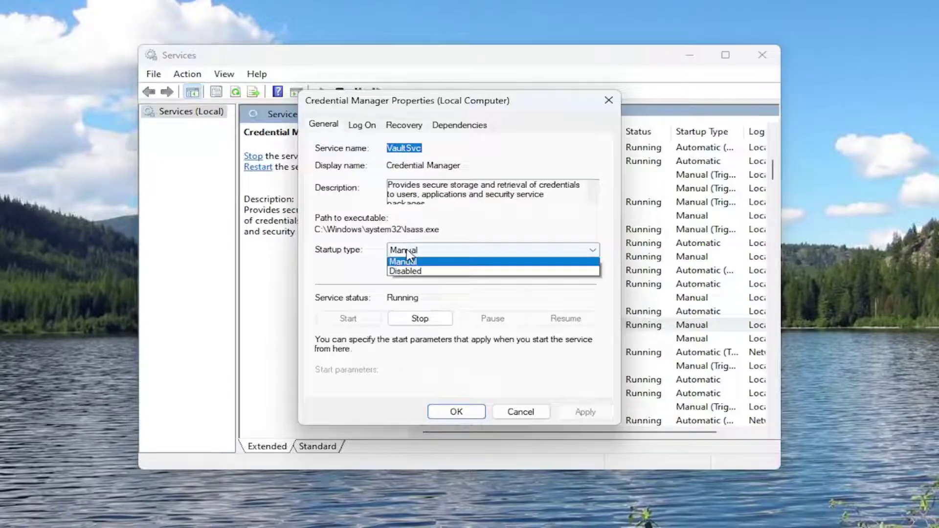
pyautogui.click(400, 273)
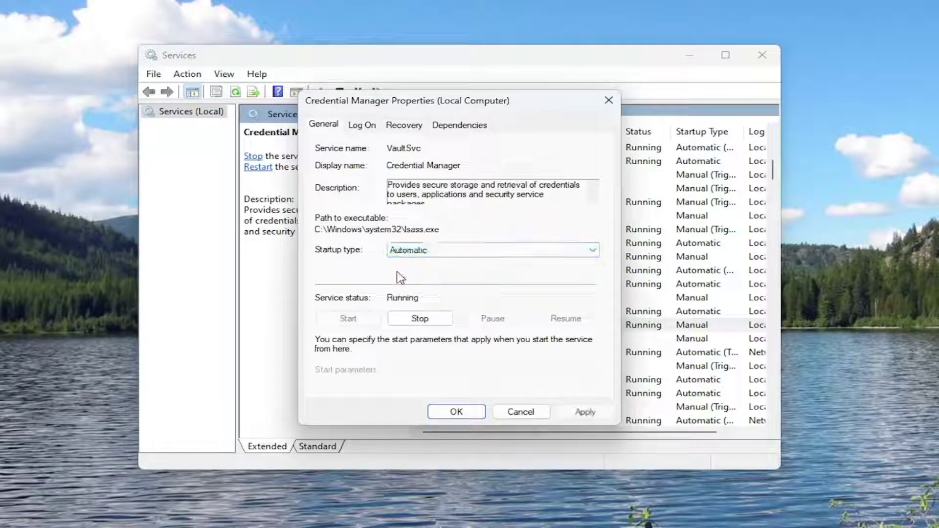
pyautogui.click(584, 412)
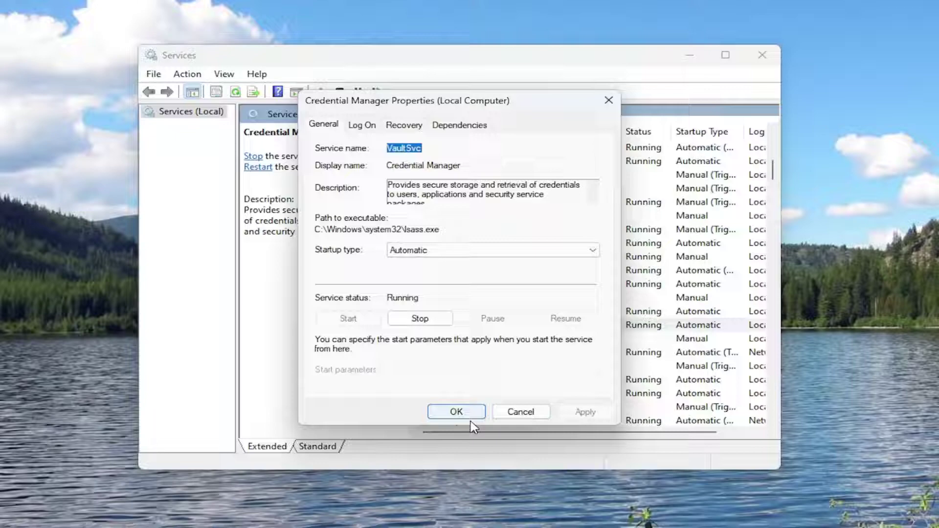
# Confirm and close the Credential Manager properties dialog.
pyautogui.click(457, 412)
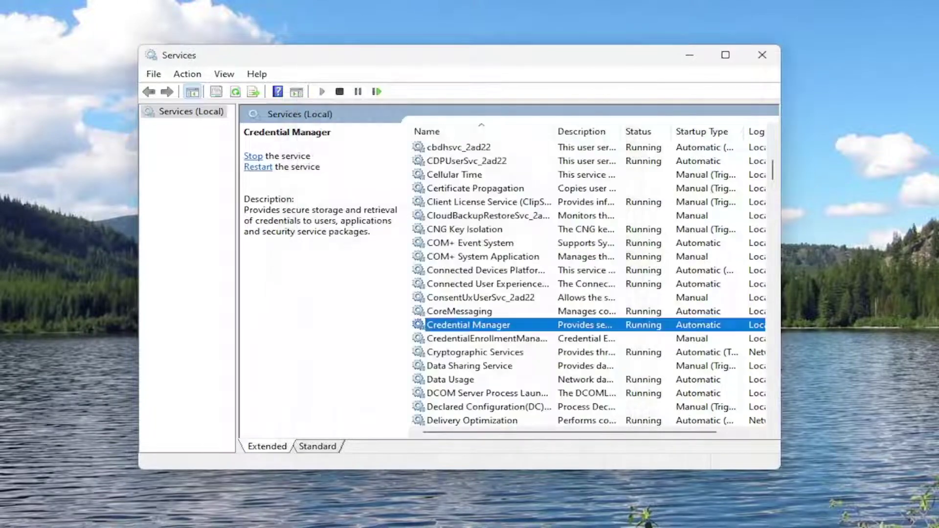